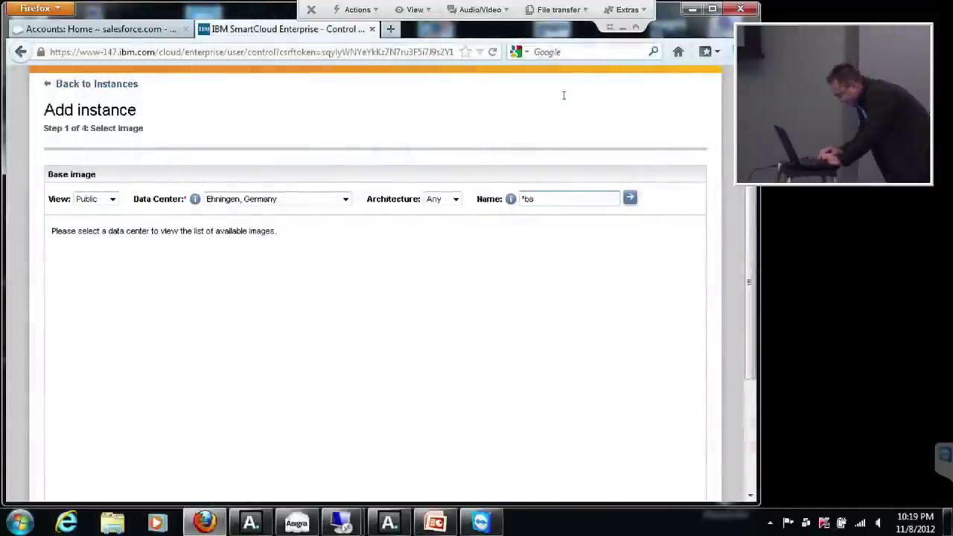
Filter the Ehningen public image list by '*backup*' to show the three Asigra Cloud Backup v11.2 images
type("ckup")
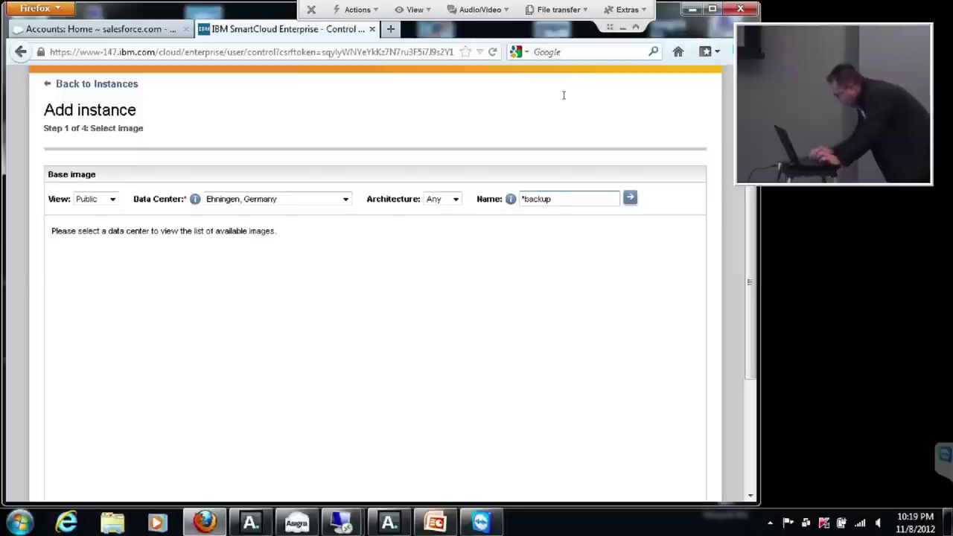
type("*")
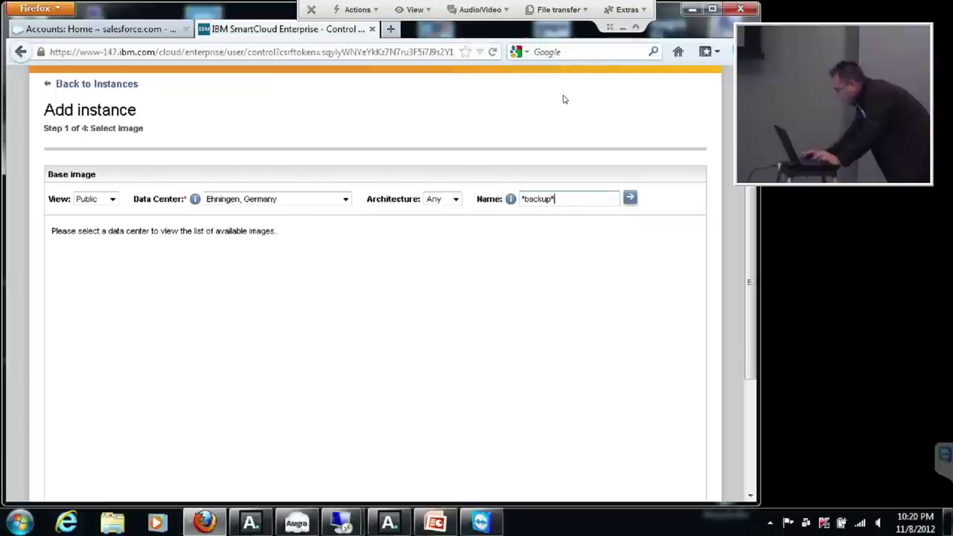
key("Return")
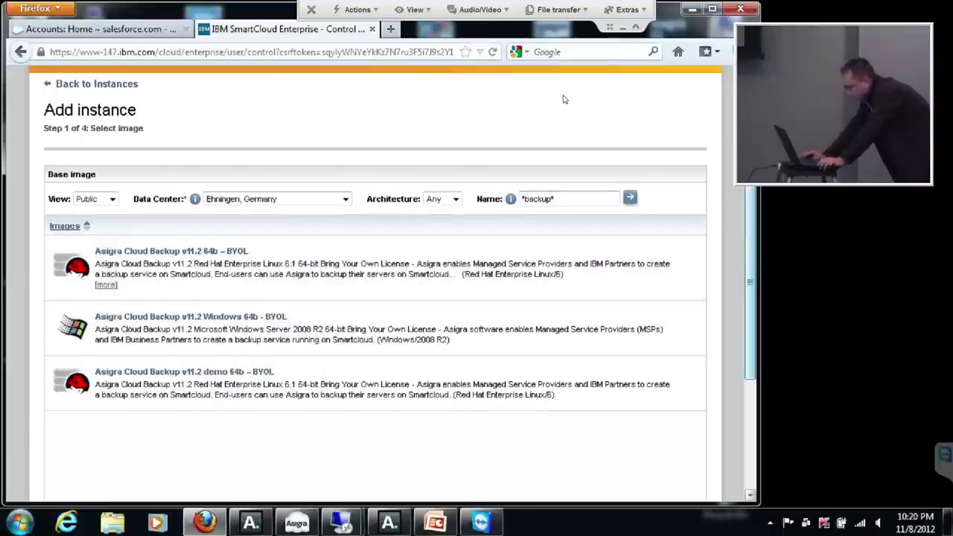
scroll(564, 99, "down", 1)
Choose the Asigra Cloud Backup v11.2 demo 64b – BYOL image and enter request name 'Asigra_Demo'
scroll(564, 99, "down", 1)
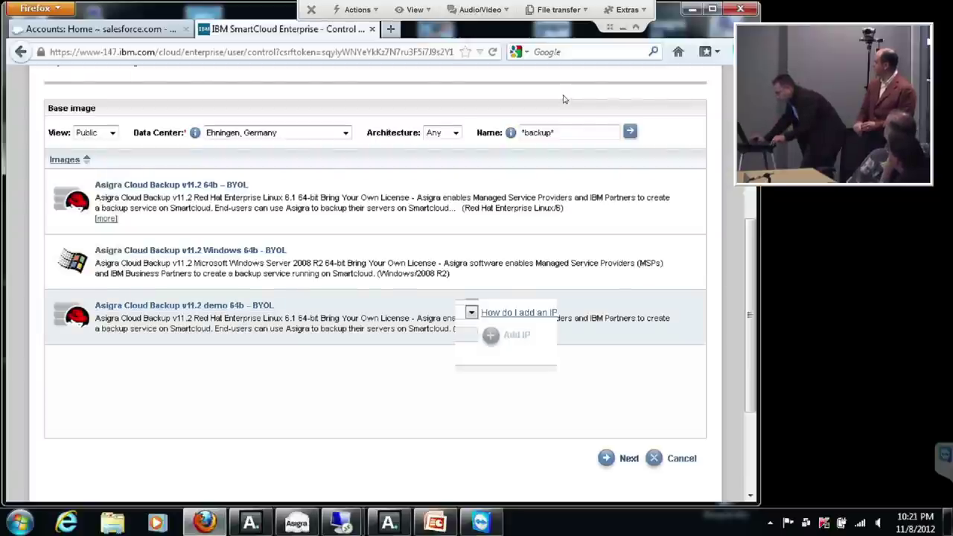
type("Asigra")
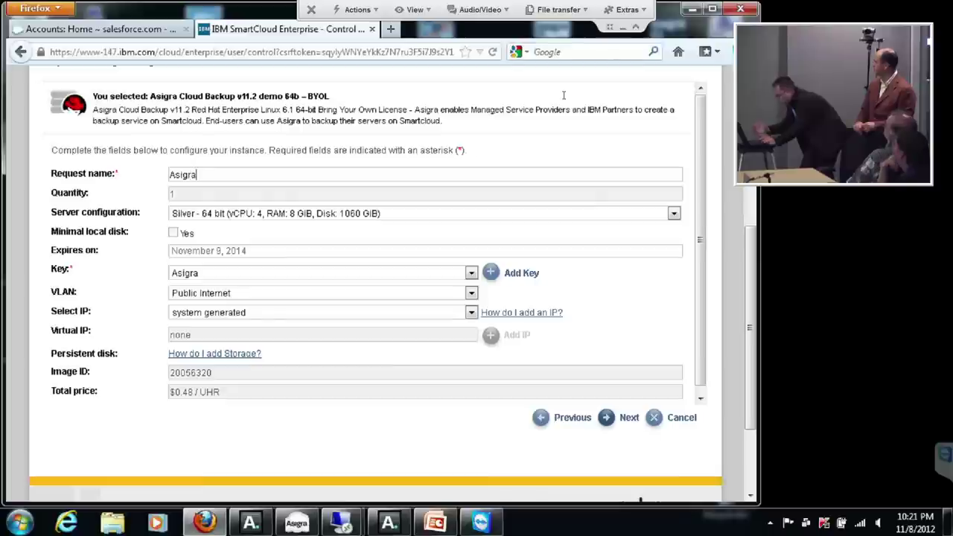
type("_D")
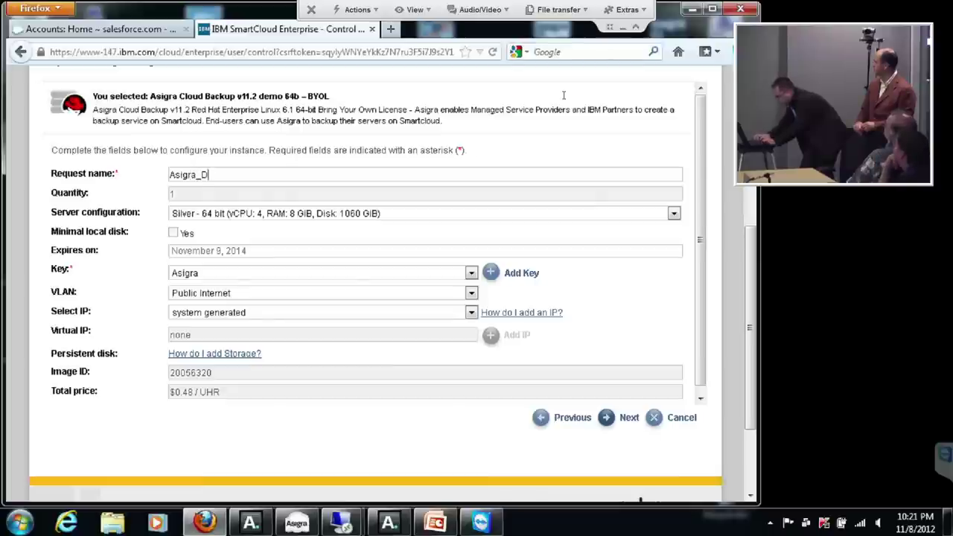
type("emo")
Keep the Silver server configuration and continue to the $0.48/UHR 64-bit order summary
key("Tab")
key("alt+Down")
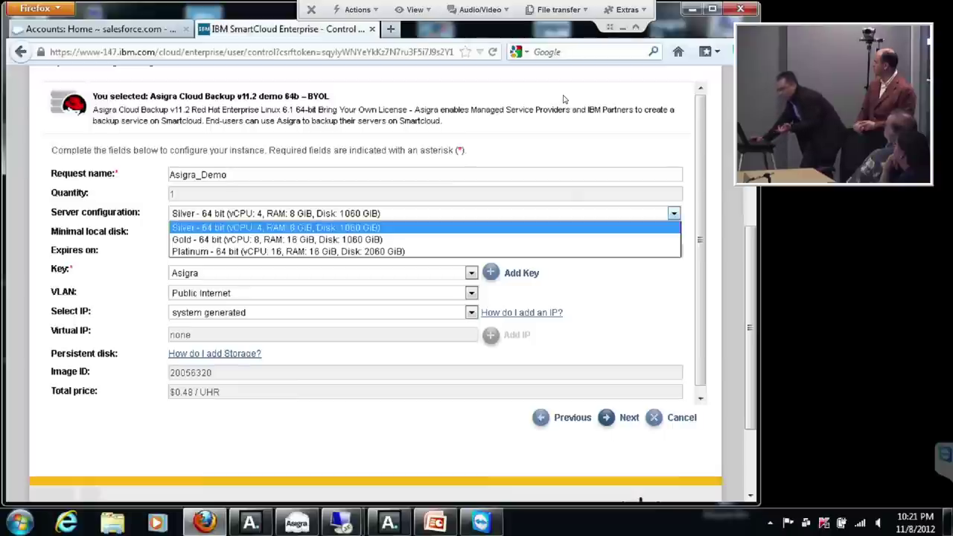
key("Return")
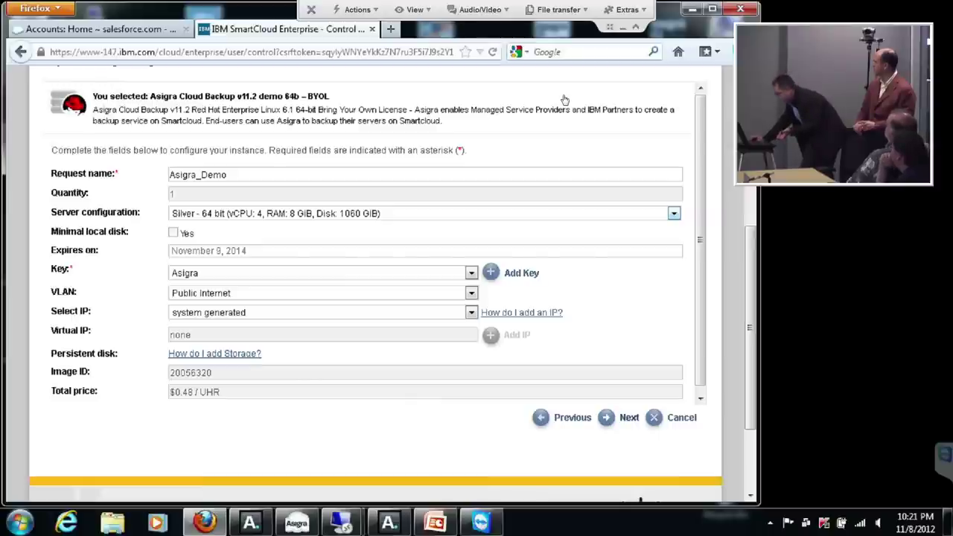
key("Return")
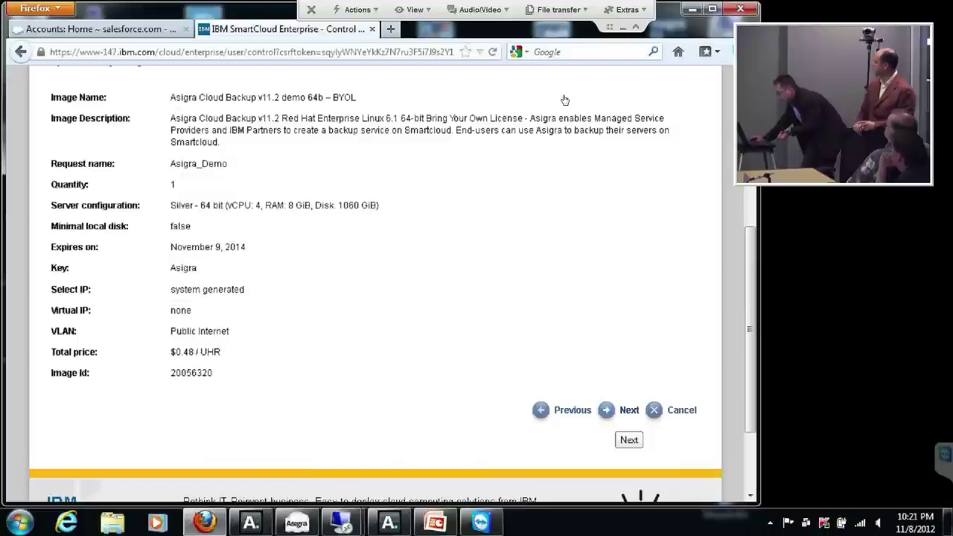
Agree to the service agreement, submit the Asigra_Demo request, and return to the instances list
key("Return")
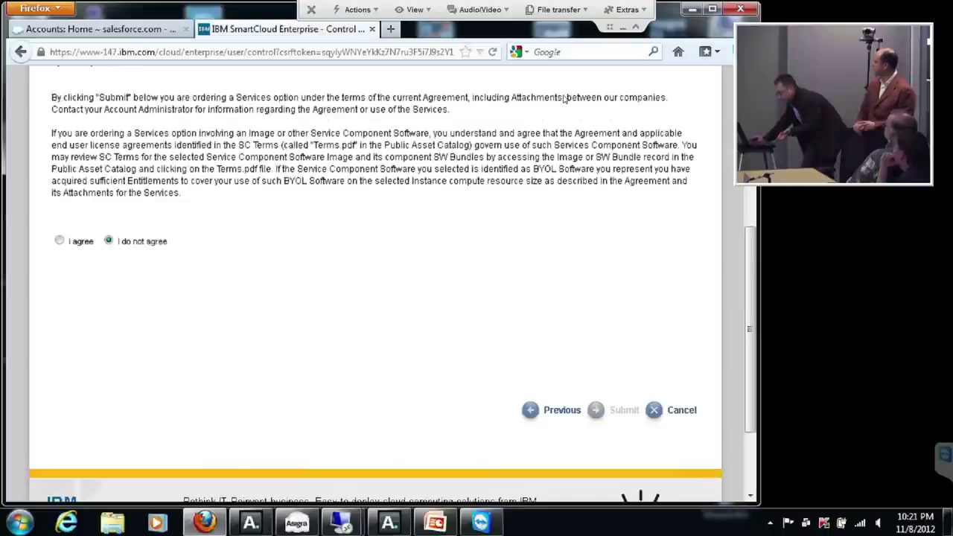
key("Left")
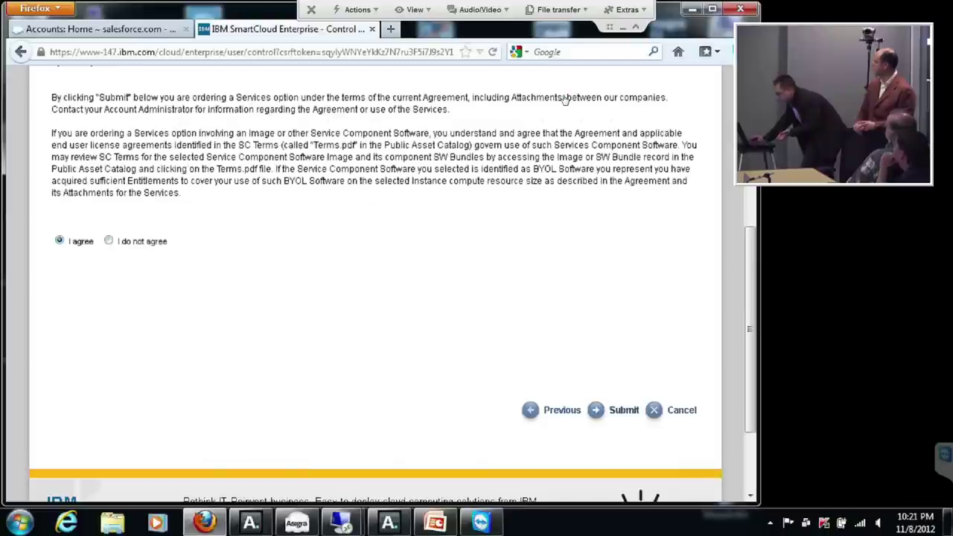
key("Return")
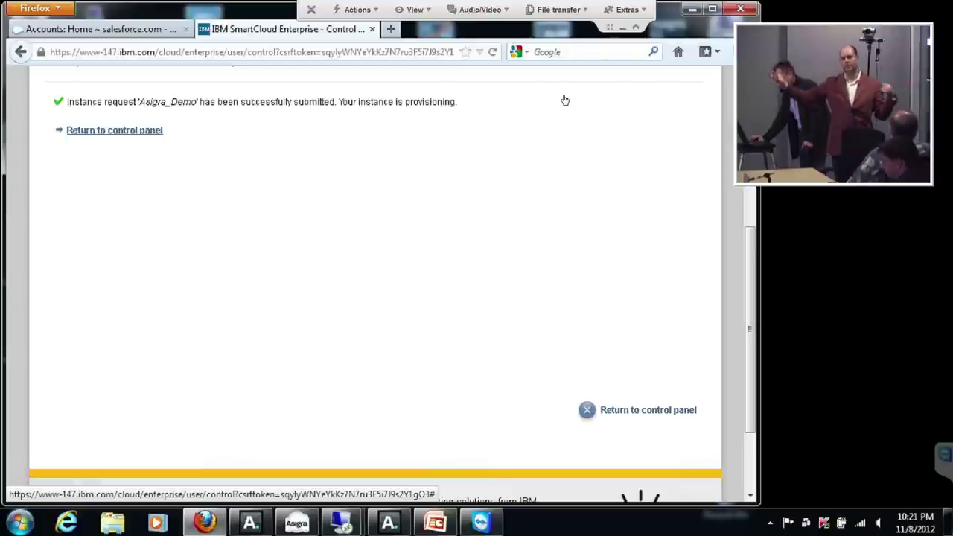
left_click(565, 100)
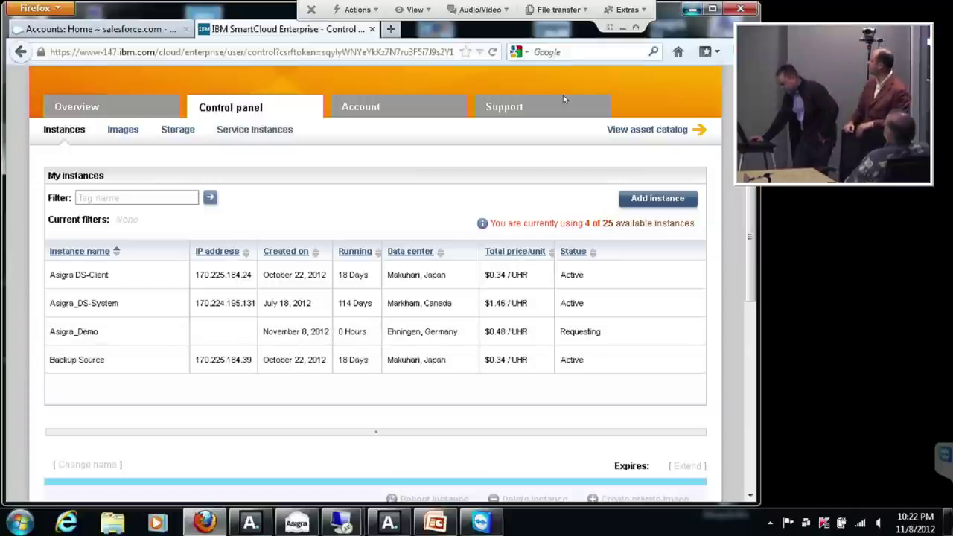
Hide Firefox to show the Windows desktop and switch to the remote DS-Operator session
key("super+d")
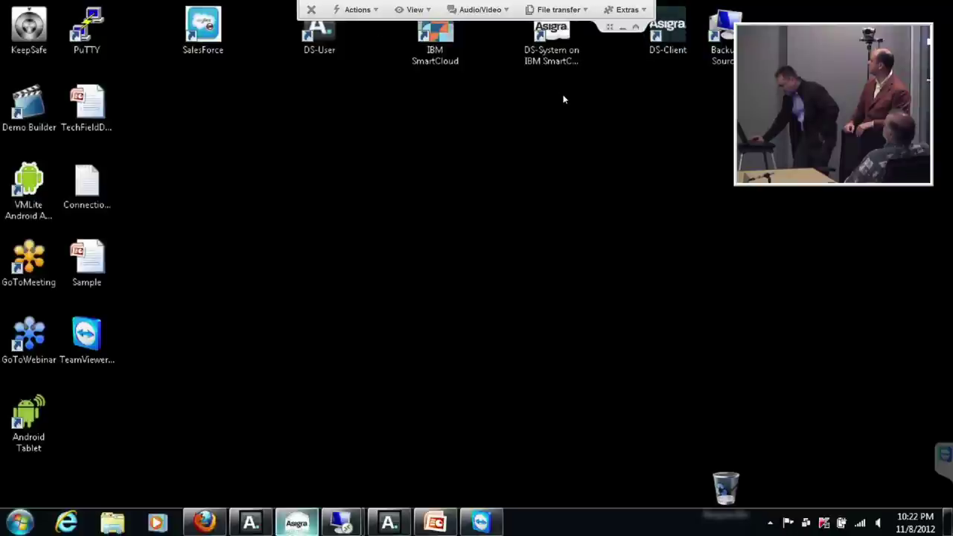
key("alt+Tab")
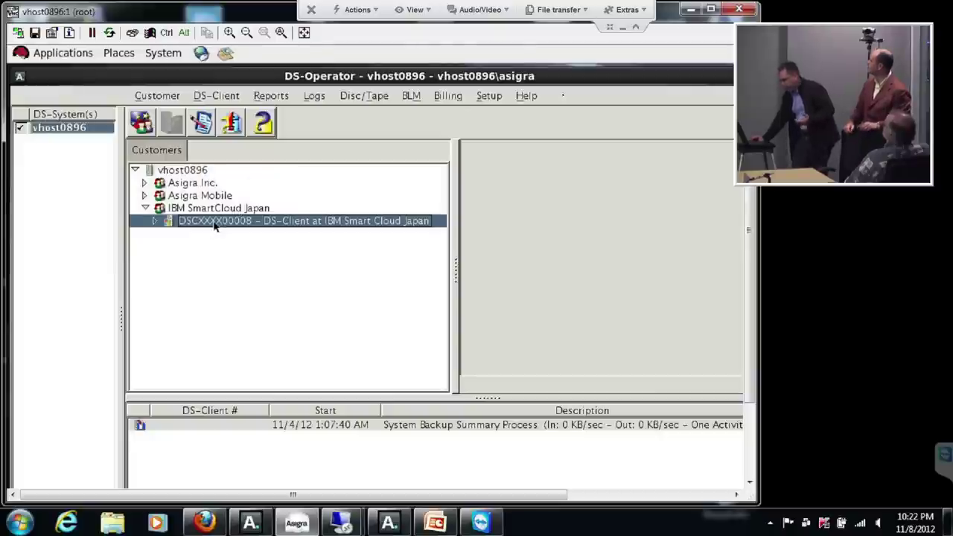
Expand the Japan DS-Client, 170.225.184.39 node and backup set, then switch to that remote desktop
left_click(155, 222)
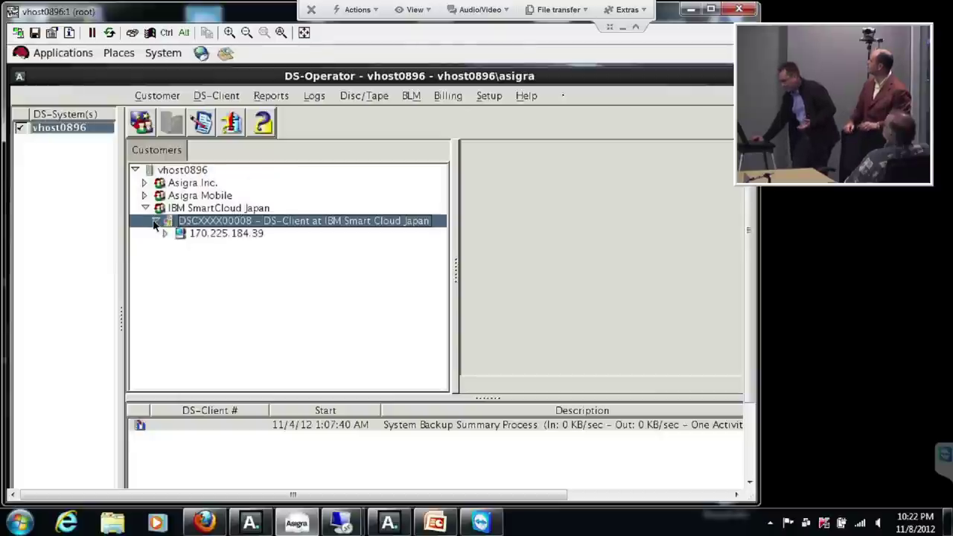
left_click(166, 233)
left_click(176, 246)
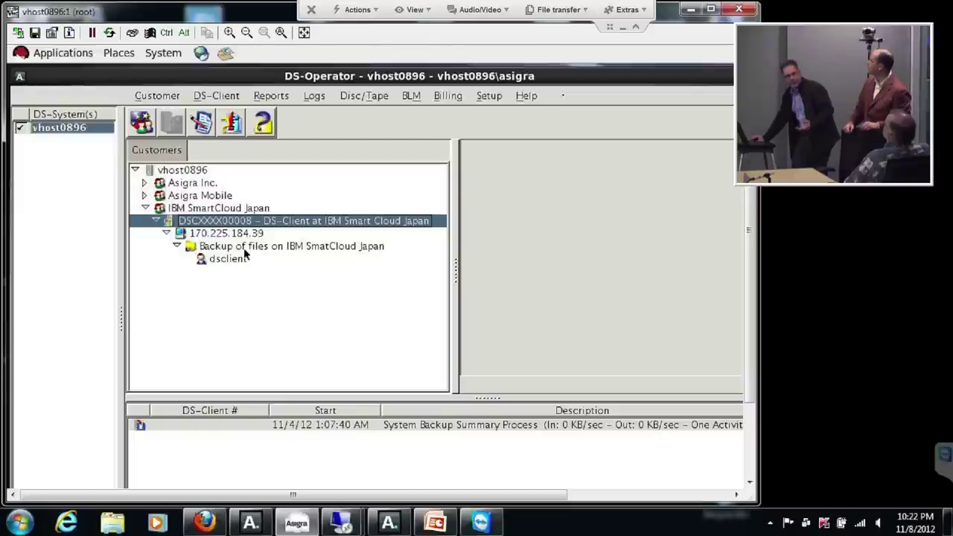
mouse_move(247, 254)
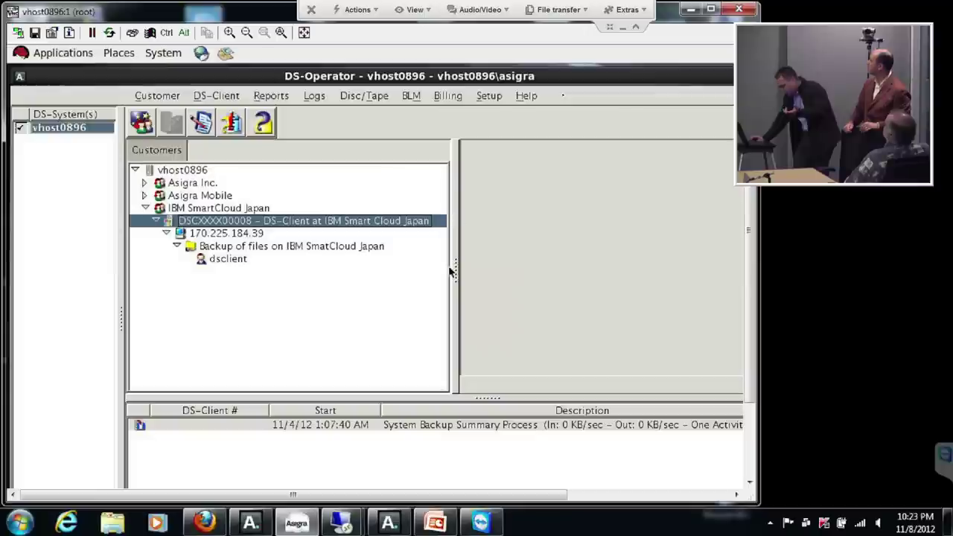
mouse_move(341, 522)
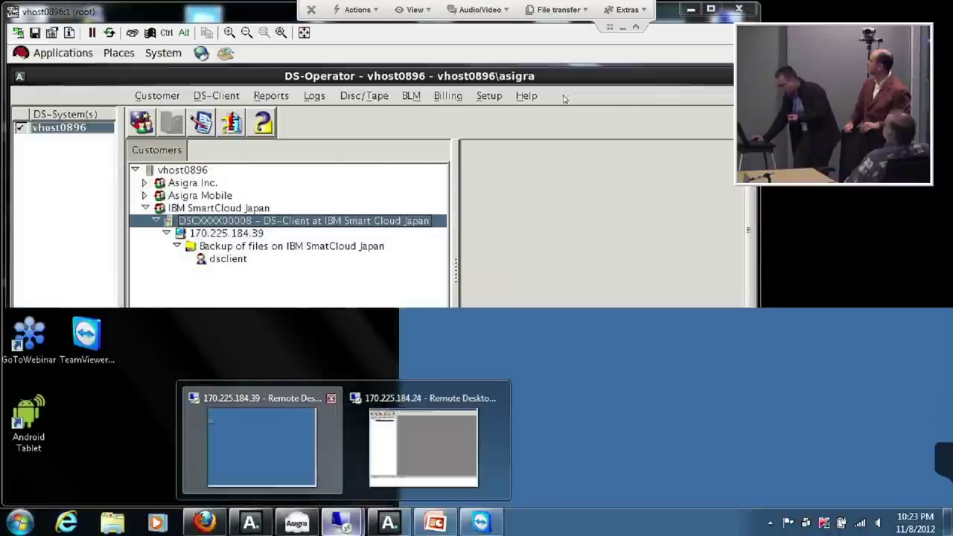
left_click(261, 447)
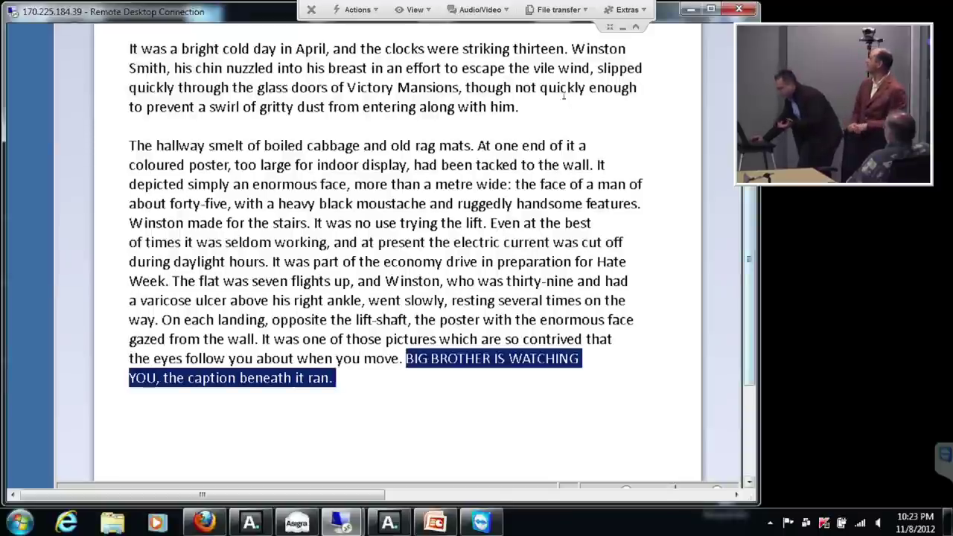
Delete the 'It was a bright cold day' opening paragraph and save Chapter1.rtf on closing
key("ctrl+shift+Down")
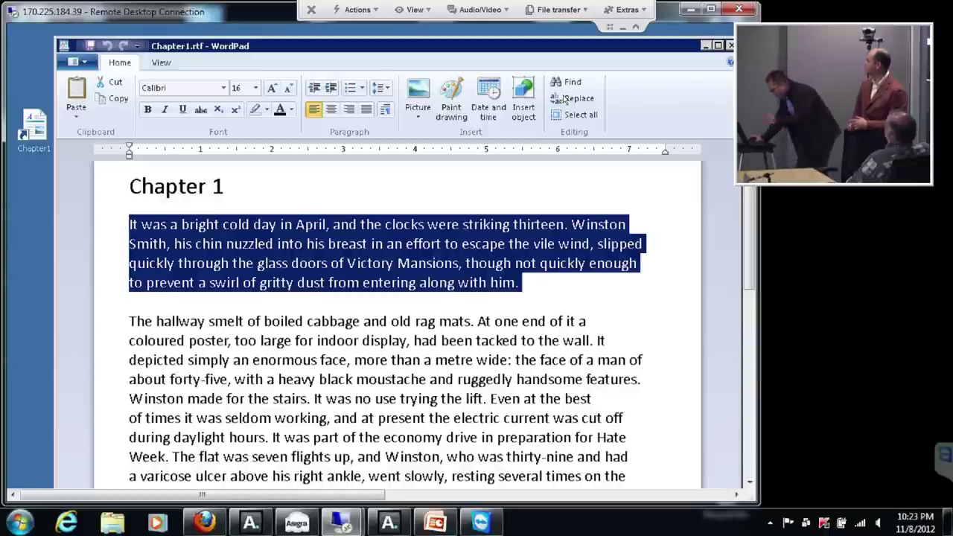
key("Delete")
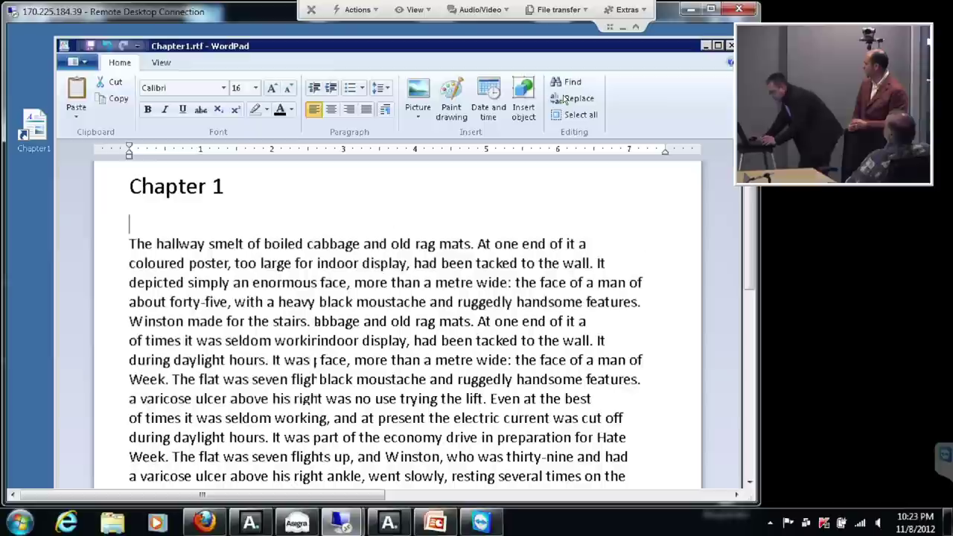
key("alt+F4")
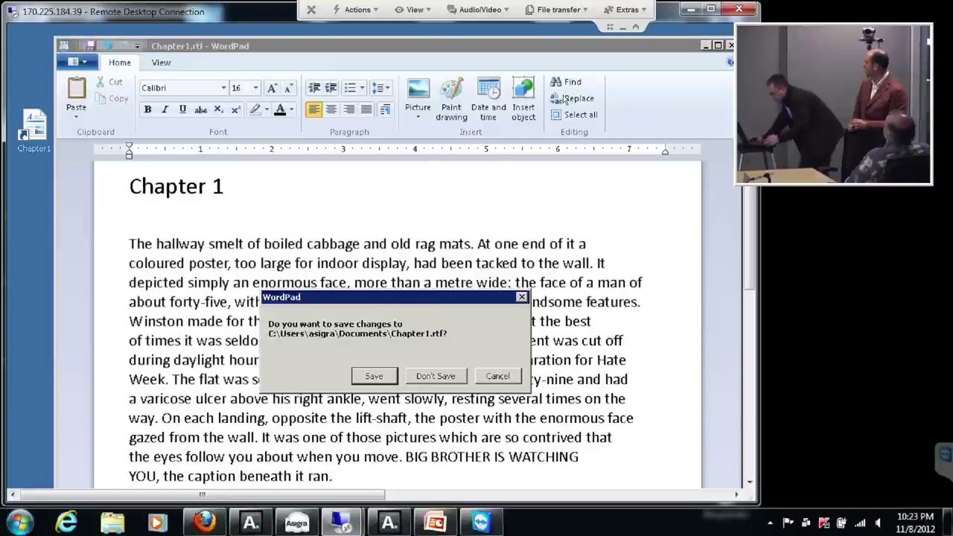
key("Return")
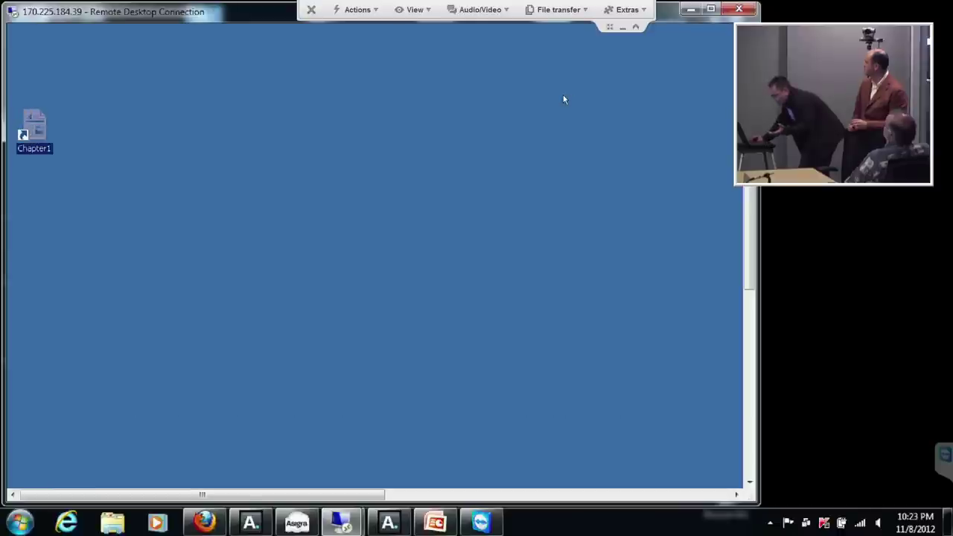
Reopen Chapter1.rtf to verify the deletion, close it, and switch to the DS-User session
key("Return")
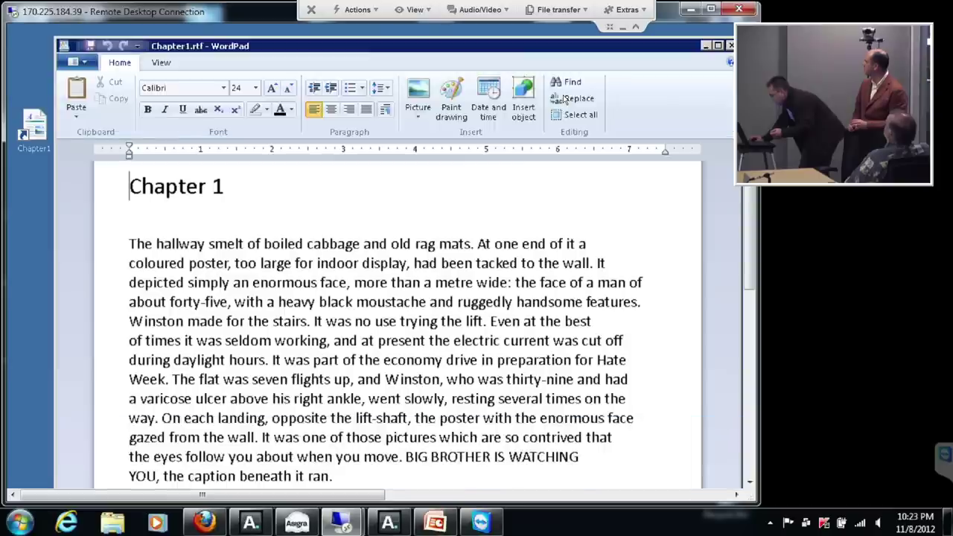
key("alt+F4")
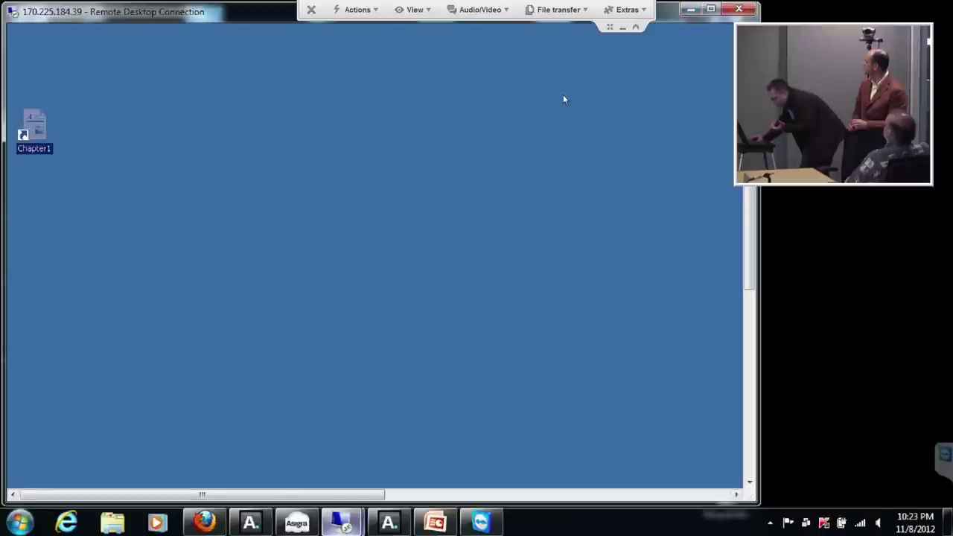
mouse_move(341, 523)
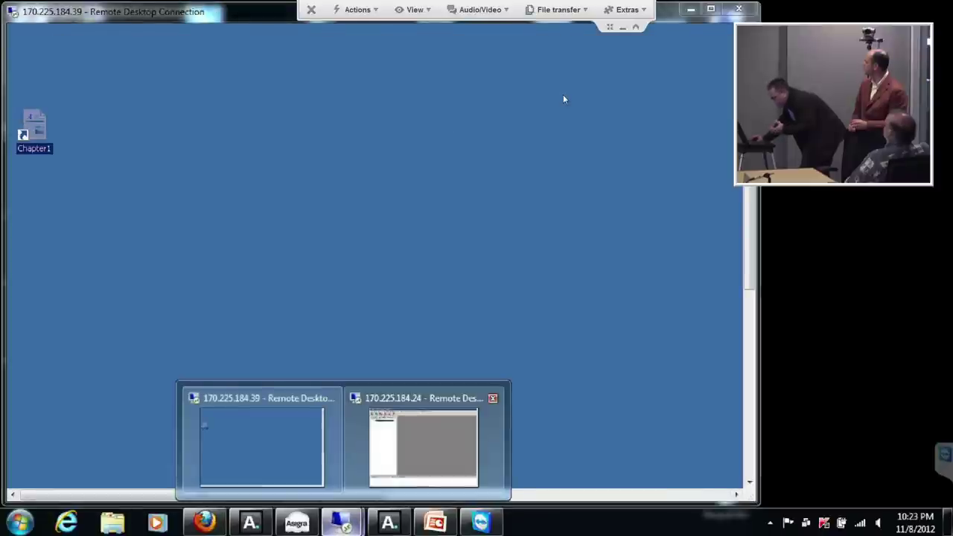
left_click(424, 443)
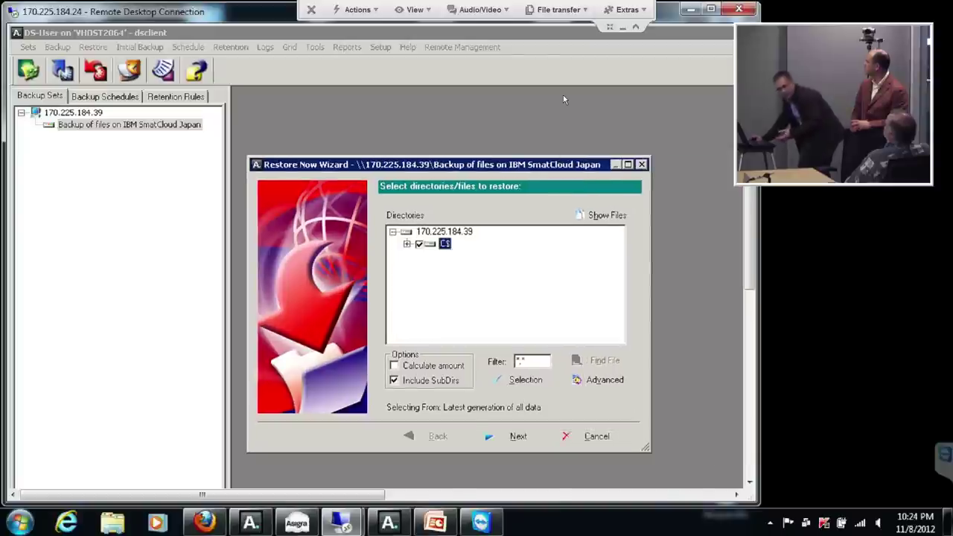
Run the Restore Now Wizard to the original location with overwrite confirmed, then open Chapter1.rtf
key("Return")
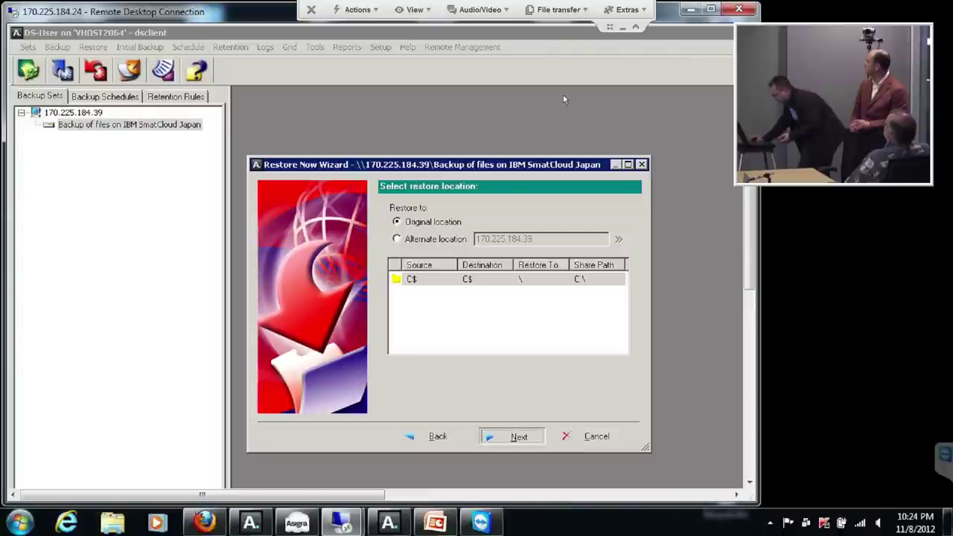
key("Return")
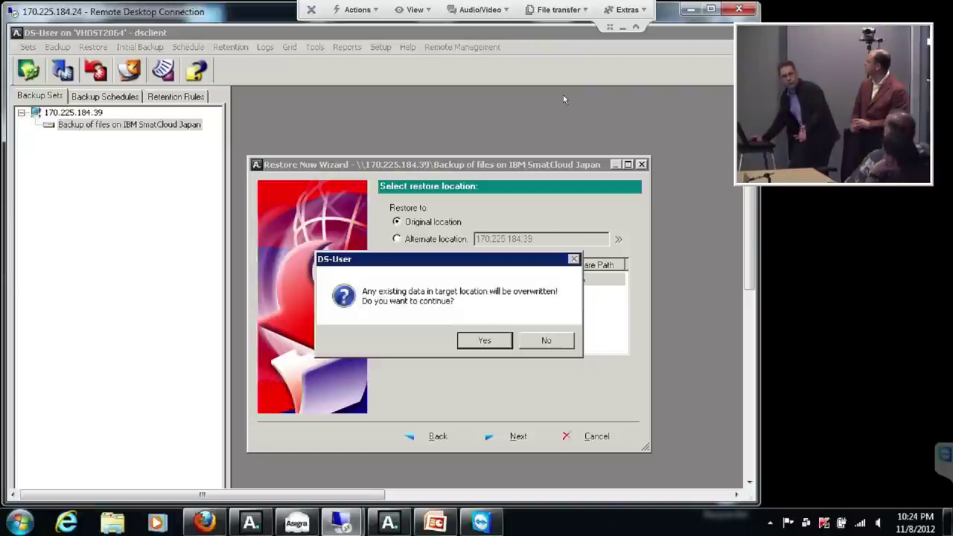
key("Return")
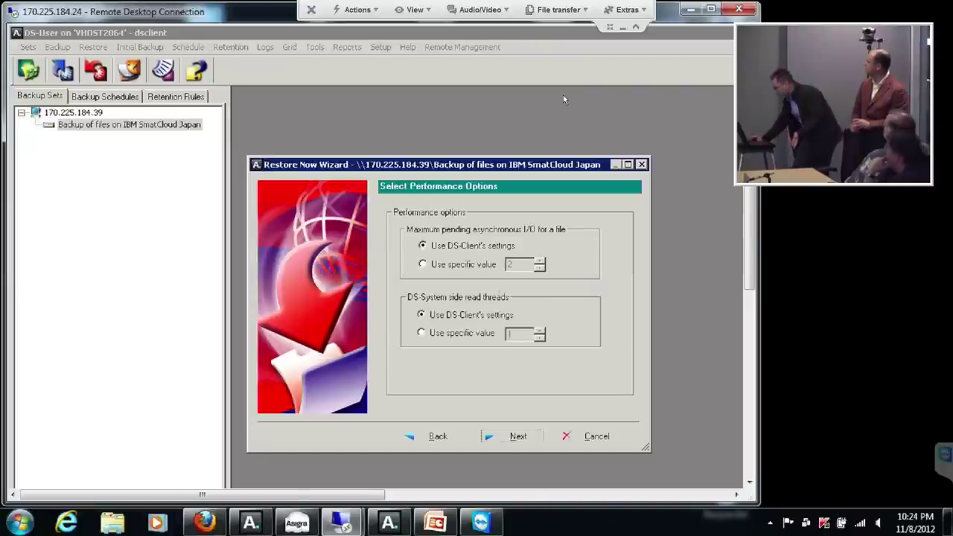
key("Return")
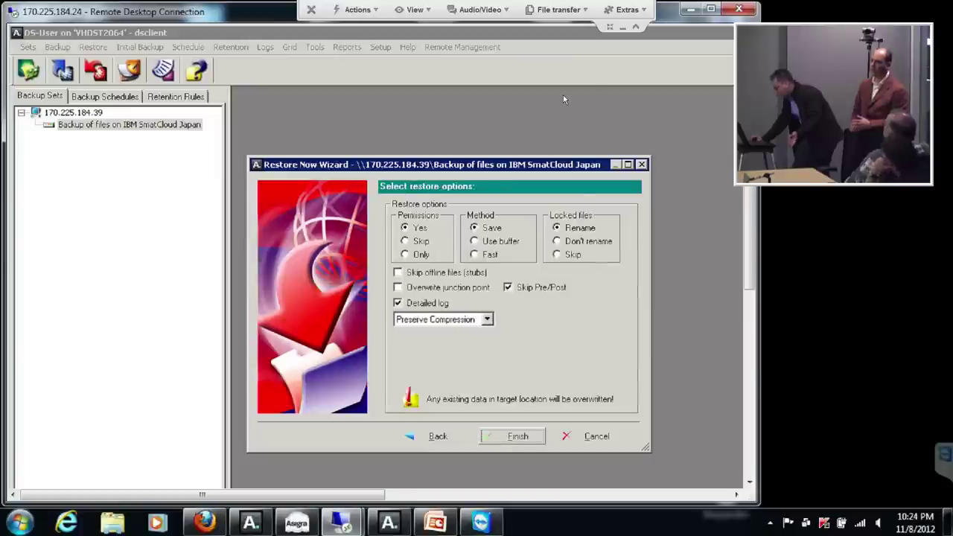
key("Return")
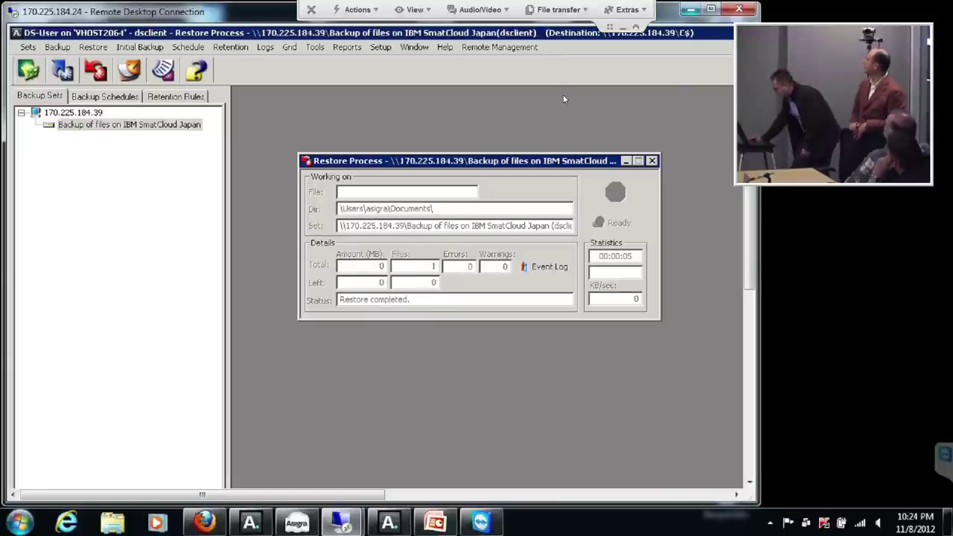
key("Return")
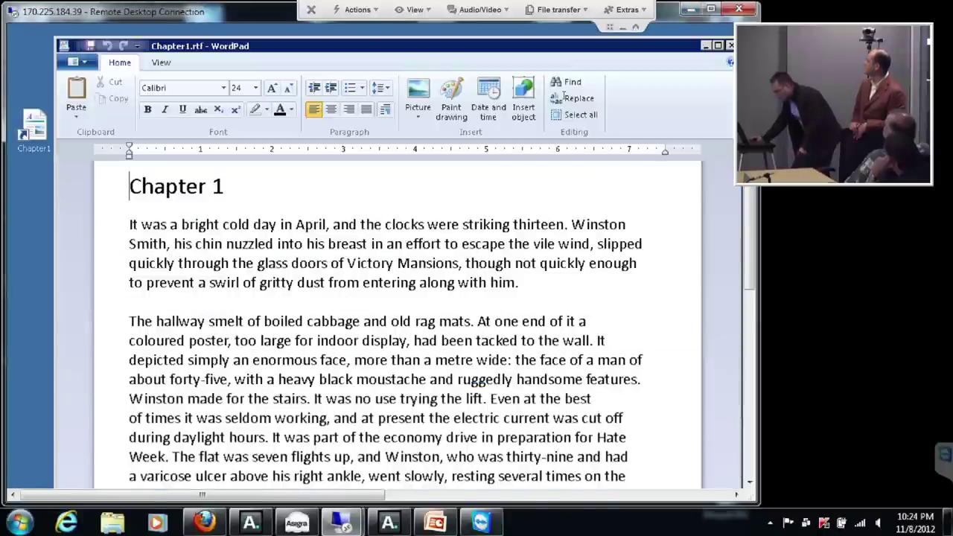
Highlight the restored first paragraph of Chapter1.rtf, deselect it, and switch to DS-Operator
key("ctrl+shift+Down")
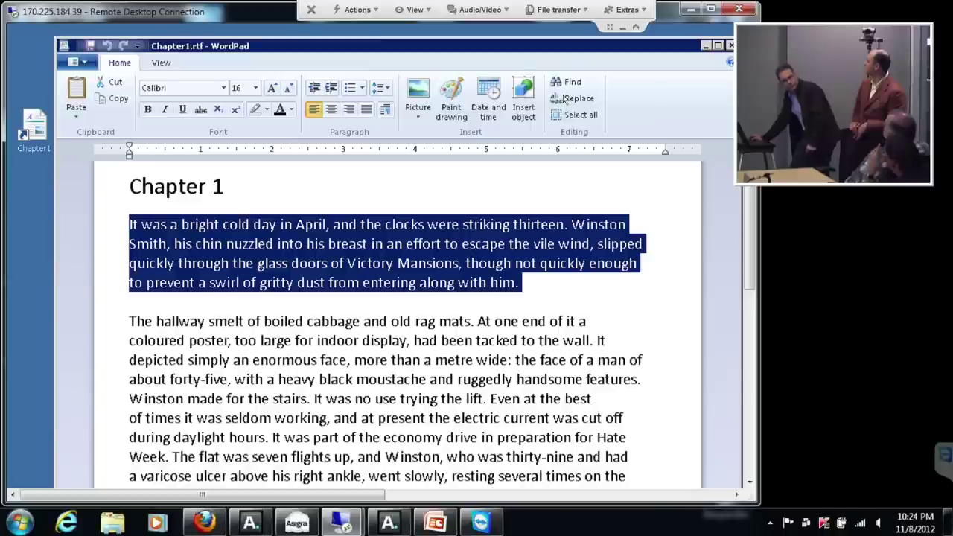
key("Up")
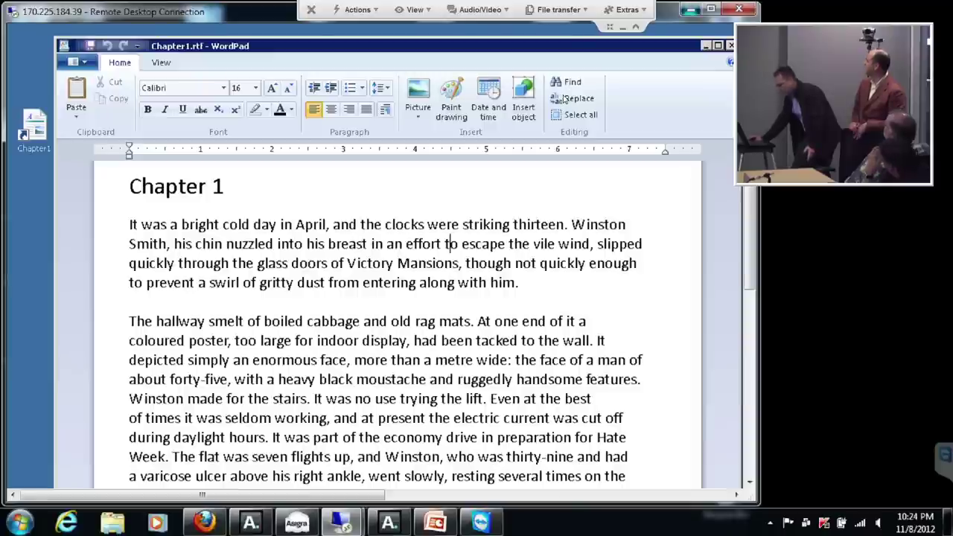
left_click(297, 523)
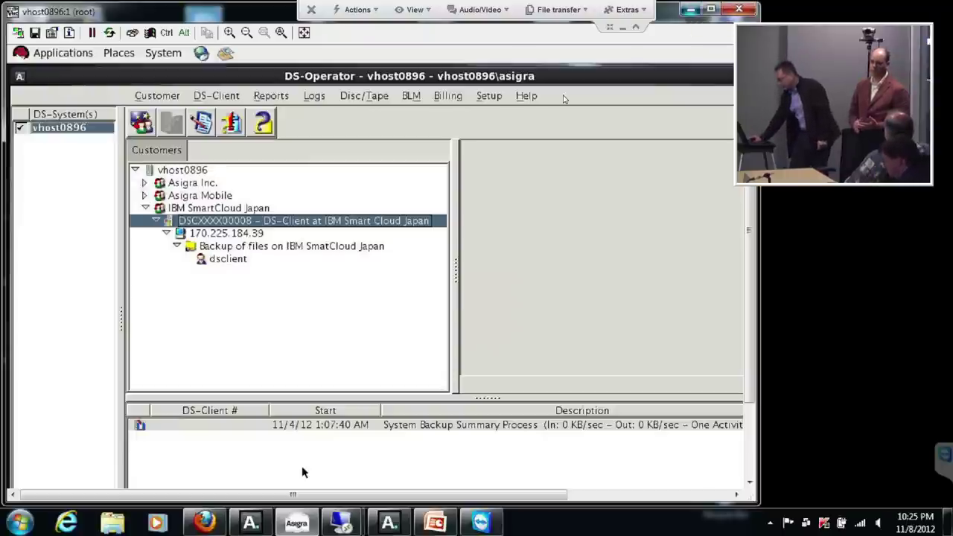
Minimize the remote session window to reveal the local desktop
left_click(692, 9)
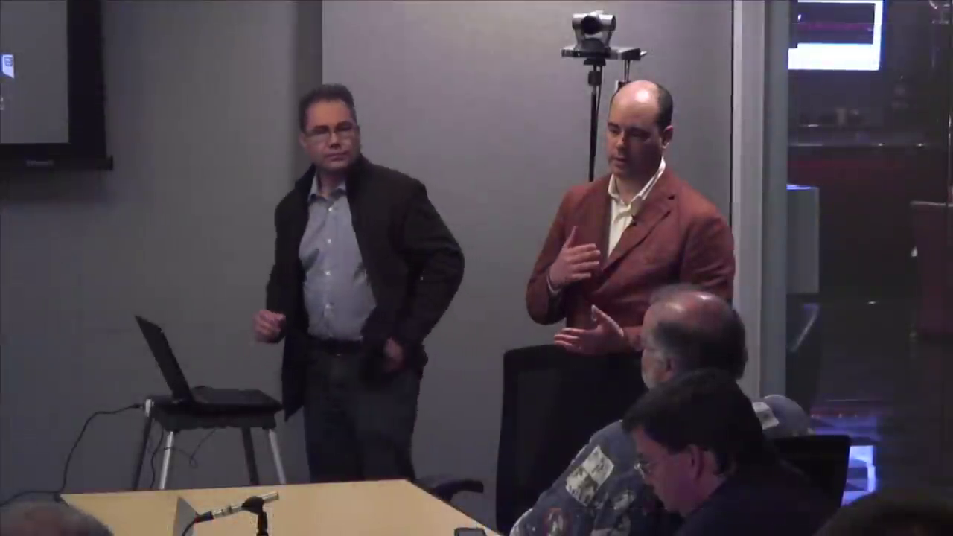